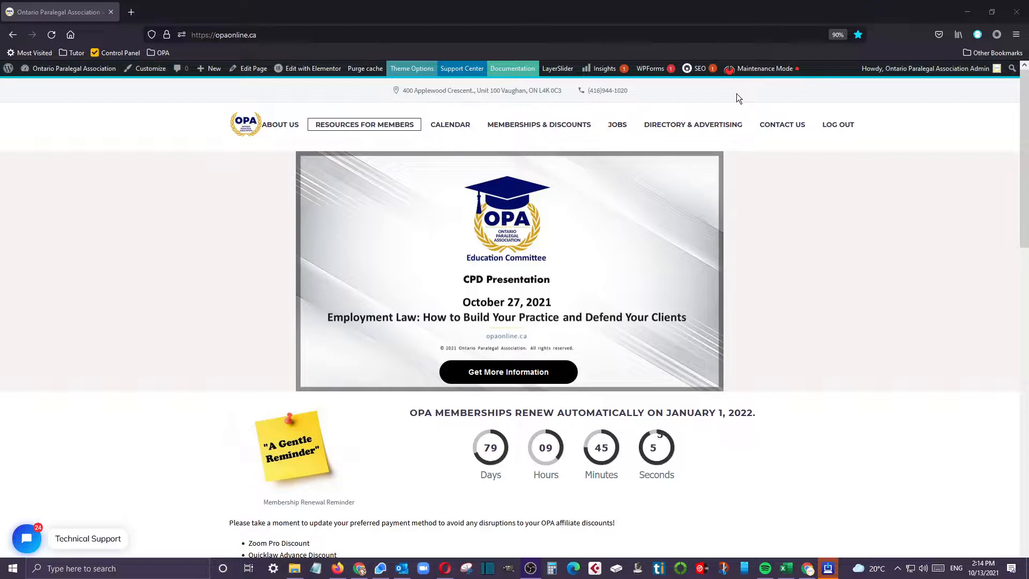
- Open OPA Drive from the website's member resources and go to its Files area
left_click(652, 91)
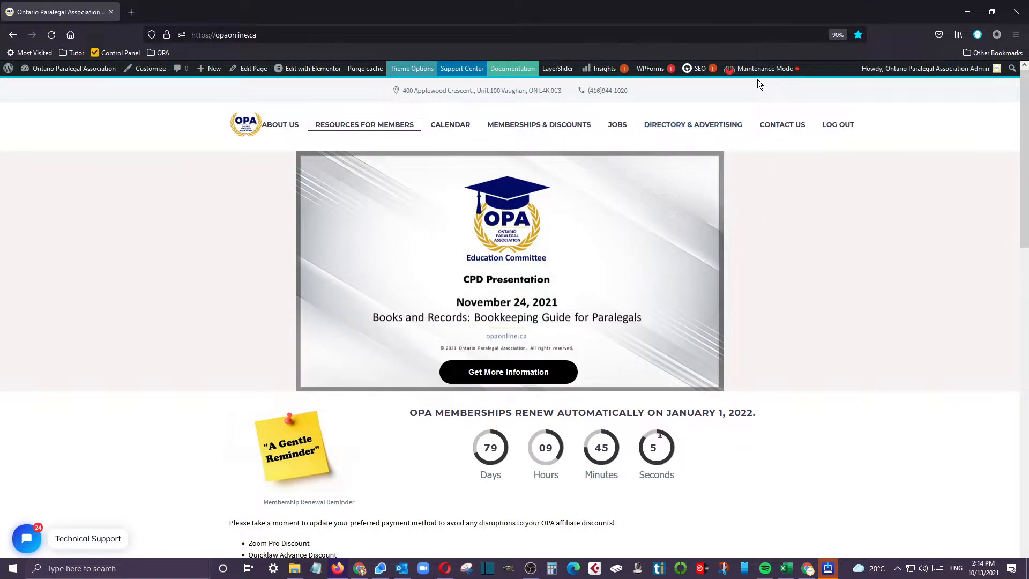
key("F11")
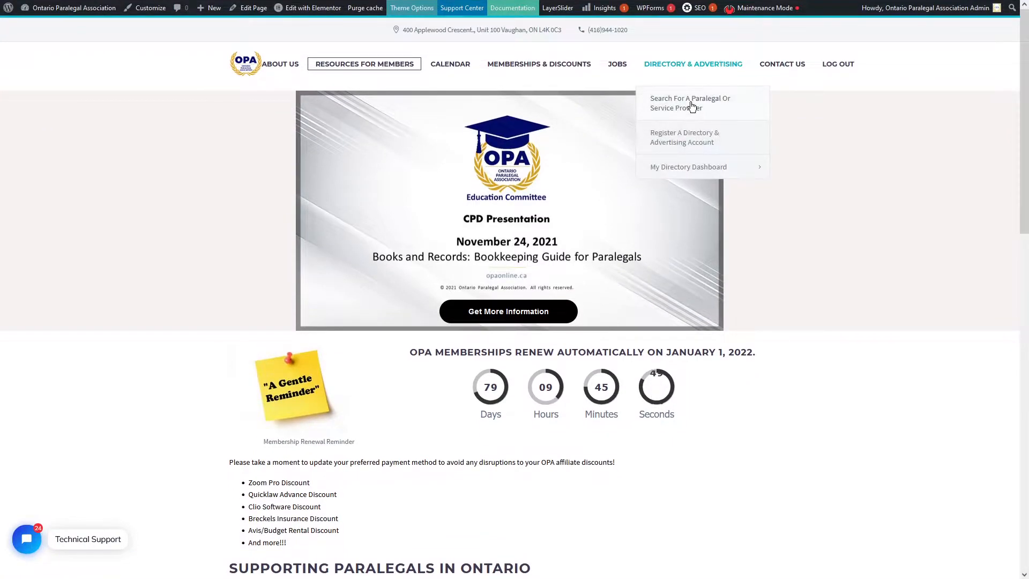
mouse_move(364, 58)
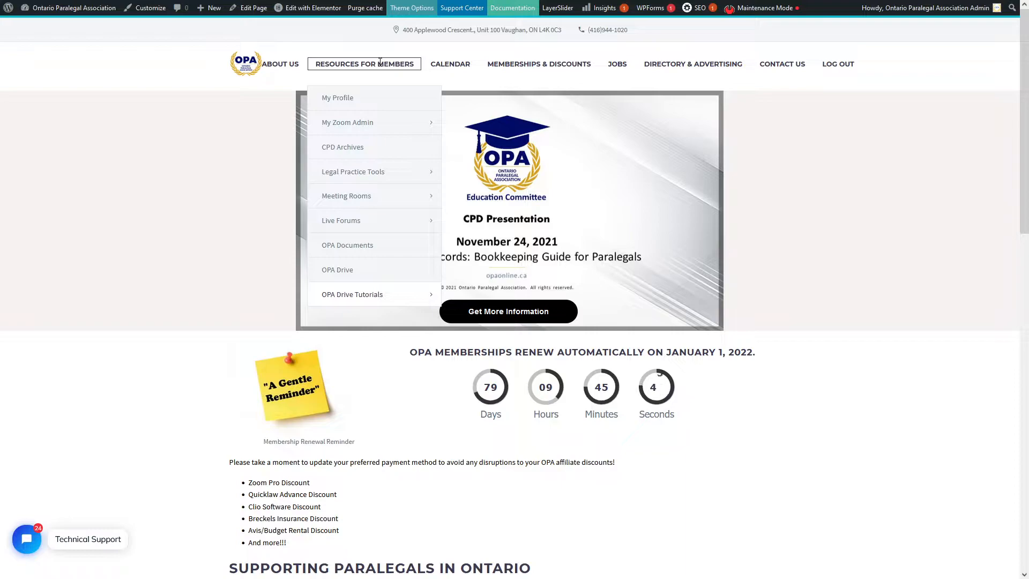
left_click(342, 272)
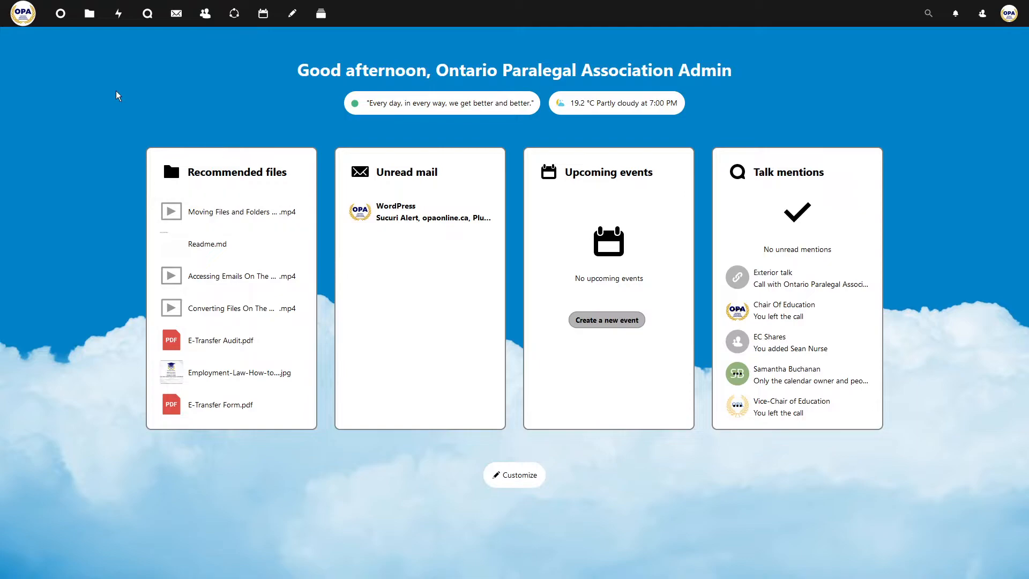
left_click(92, 12)
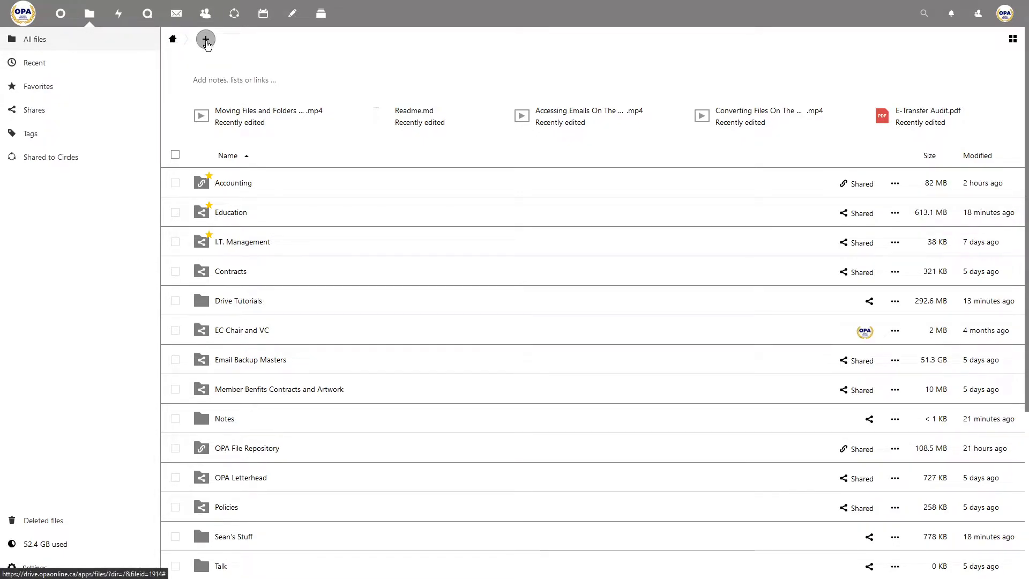
- Create a folder named "My New Files" in the drive's root and open it
left_click(206, 40)
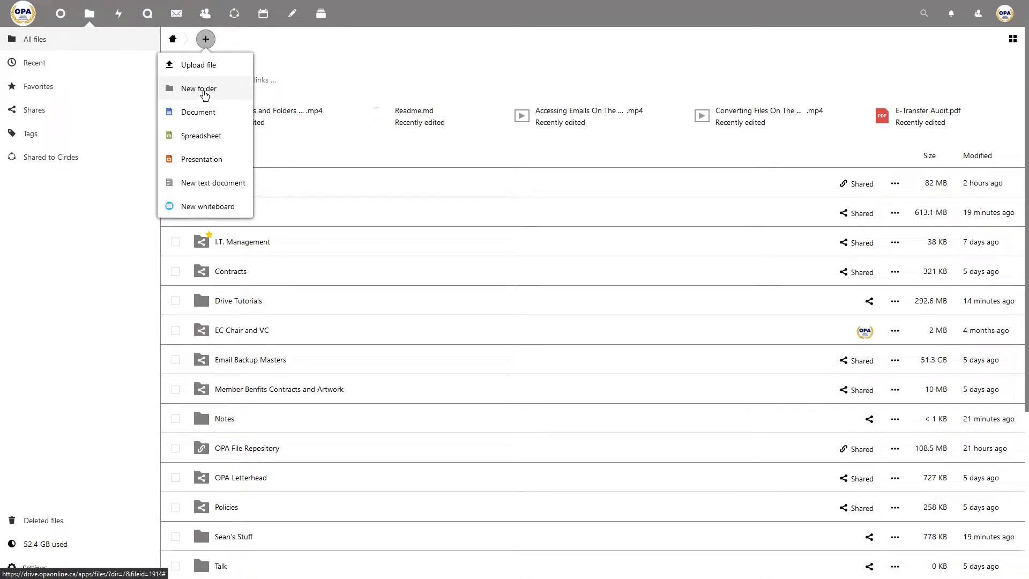
left_click(204, 92)
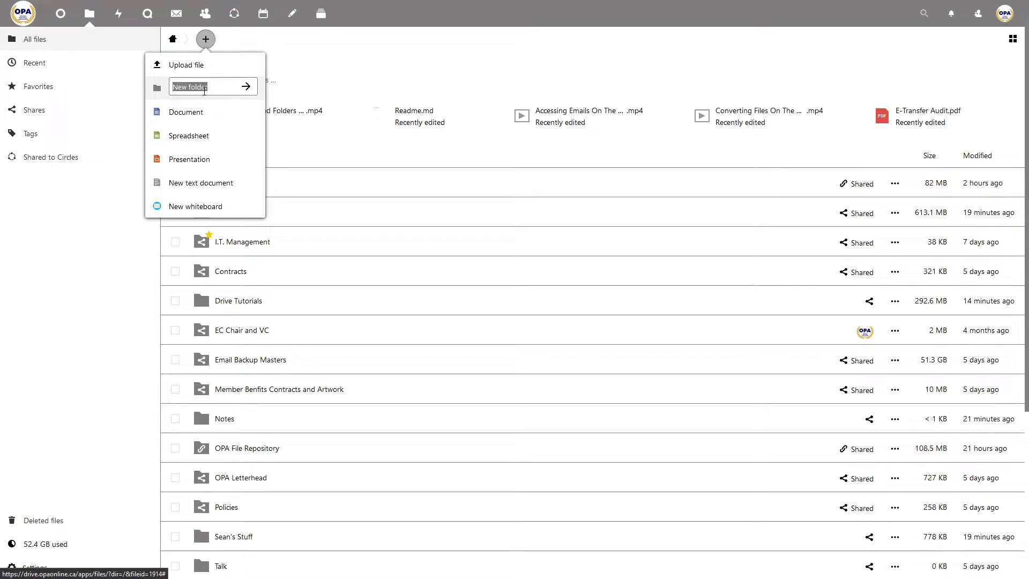
type("My New Files")
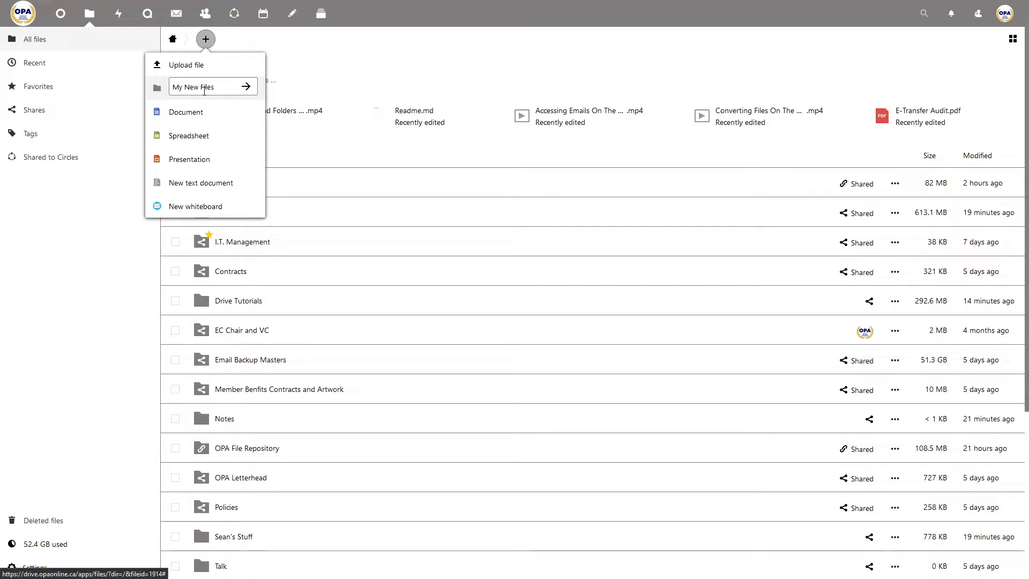
key("Return")
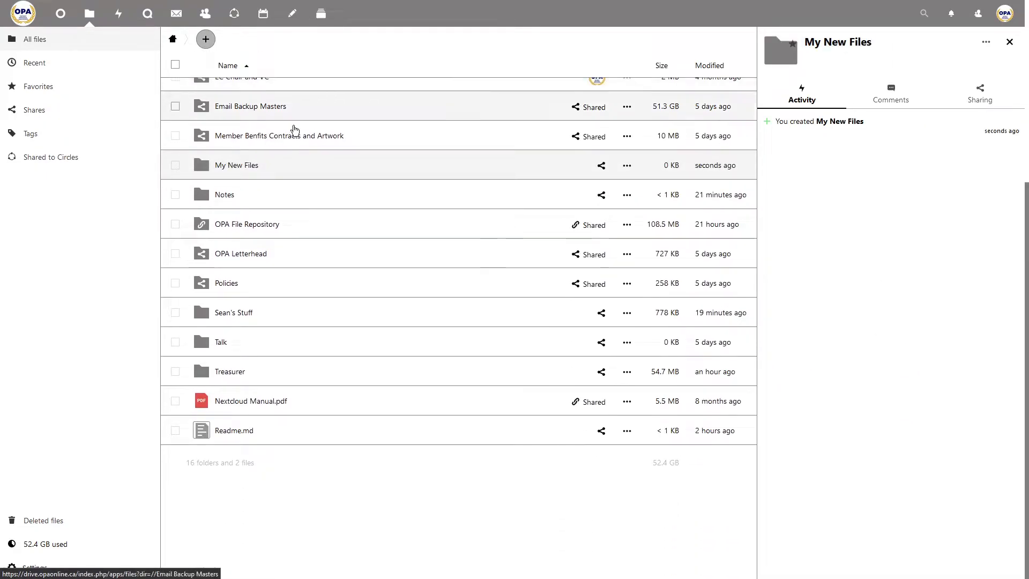
left_click(250, 164)
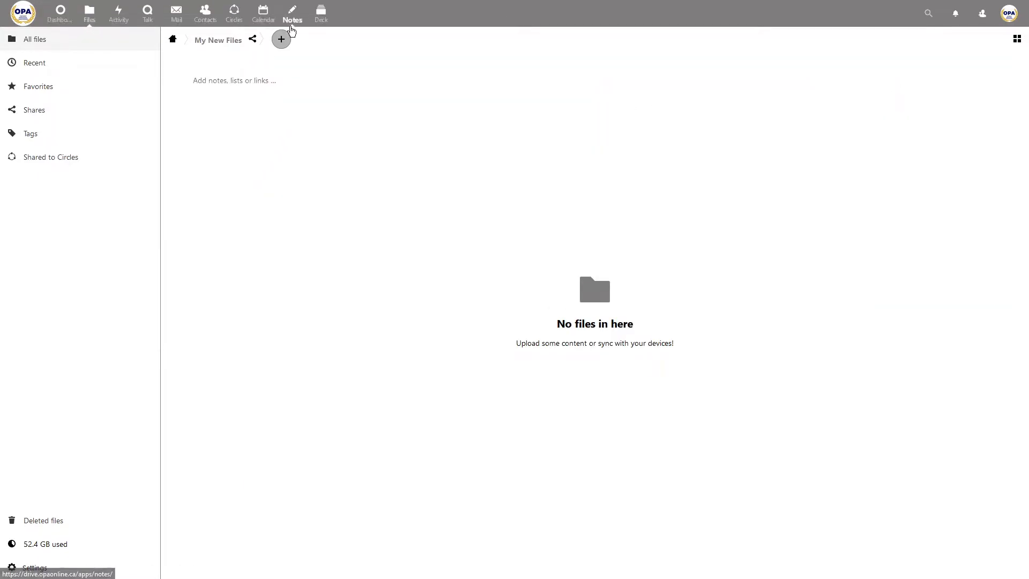
- Create a document named "My new word doc" in the My New Files folder
left_click(277, 42)
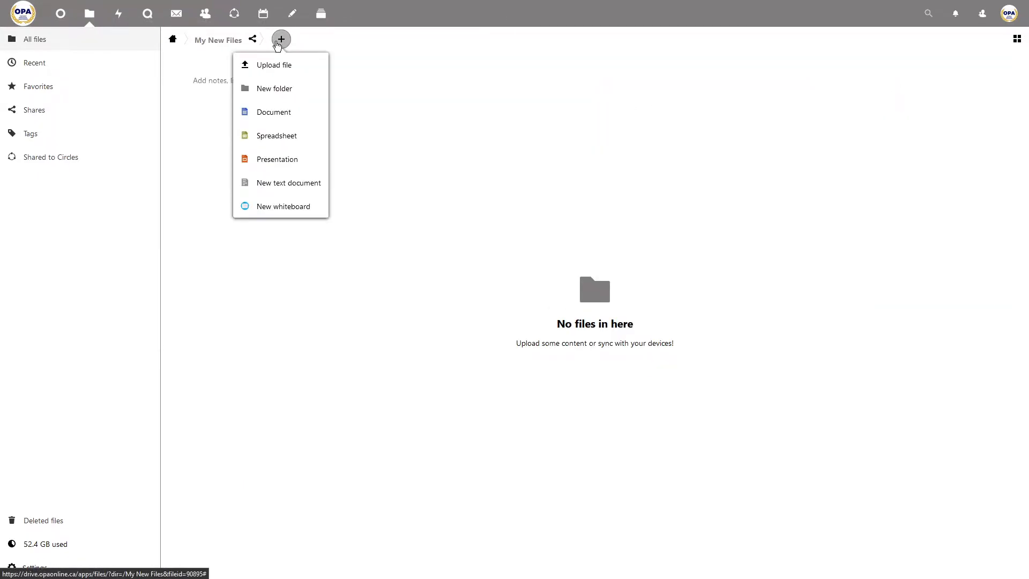
left_click(273, 111)
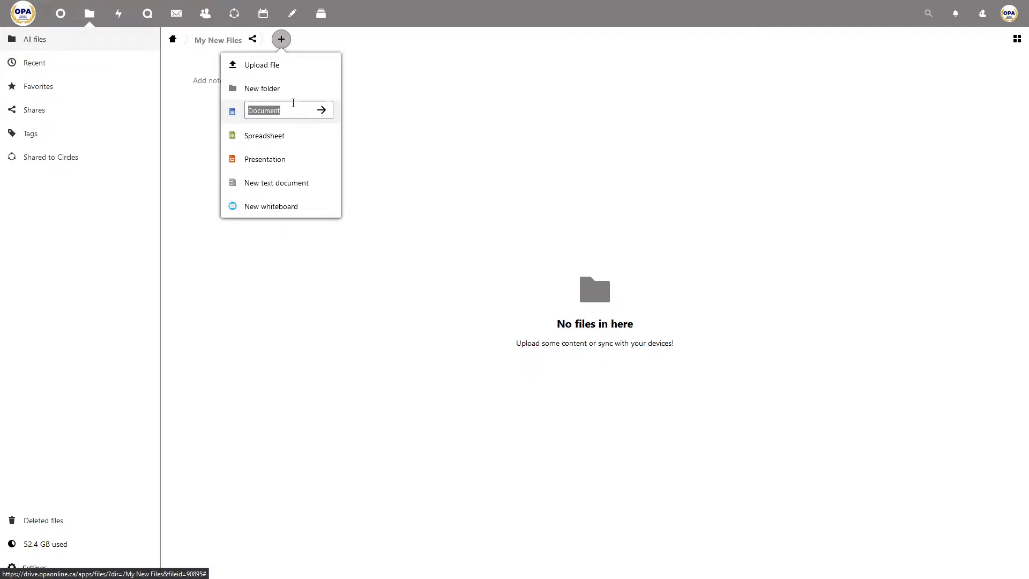
type("My new word doc")
key("Return")
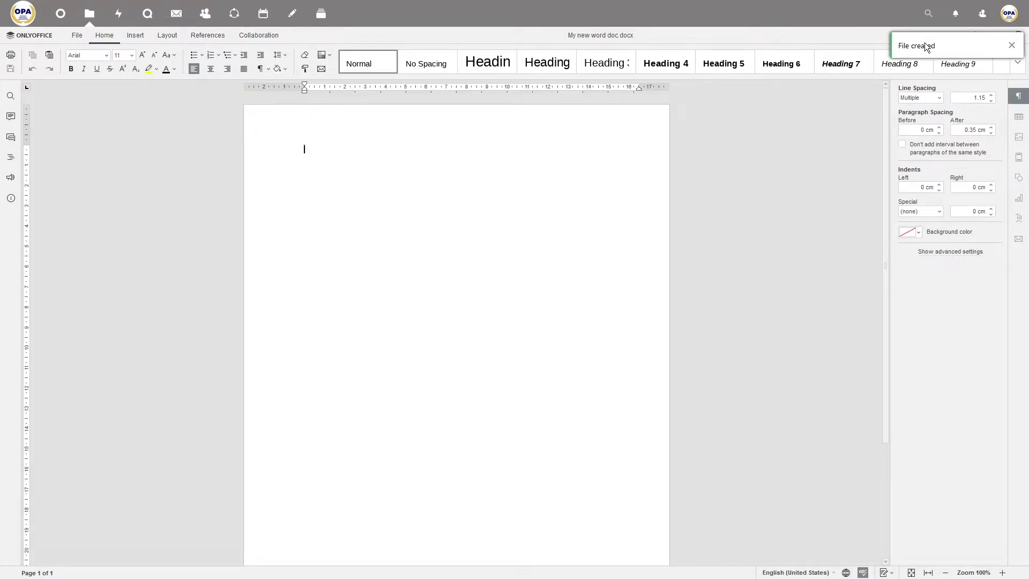
- Enter "add my content to the word document" as the document's text and return to its folder
left_click(1011, 45)
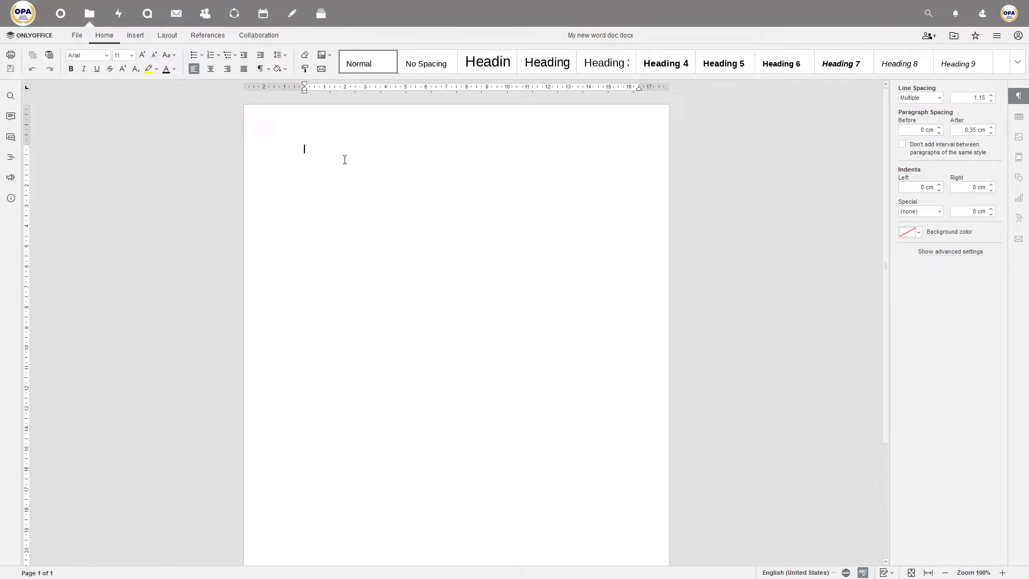
type("add my content to the word document")
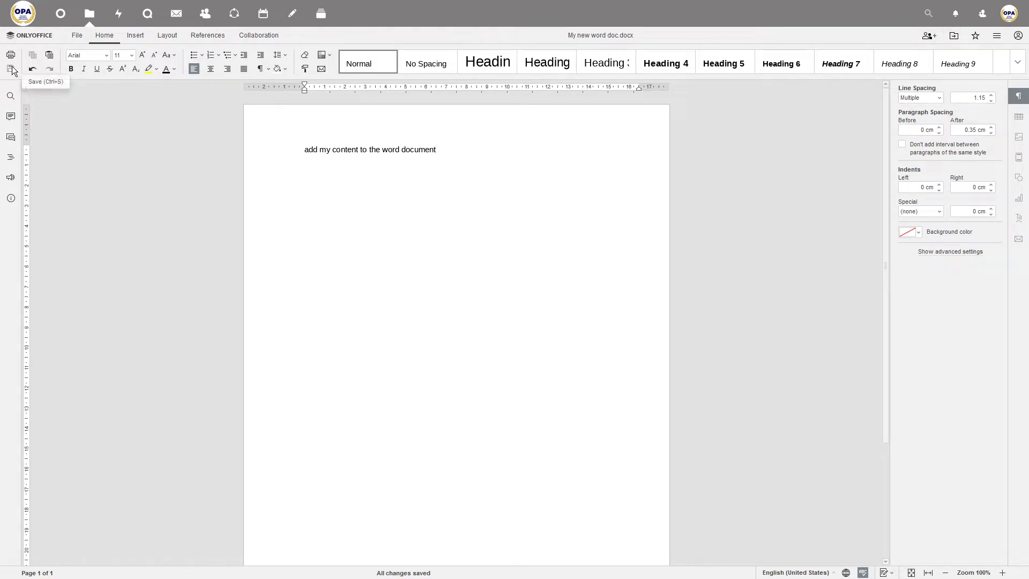
left_click(953, 36)
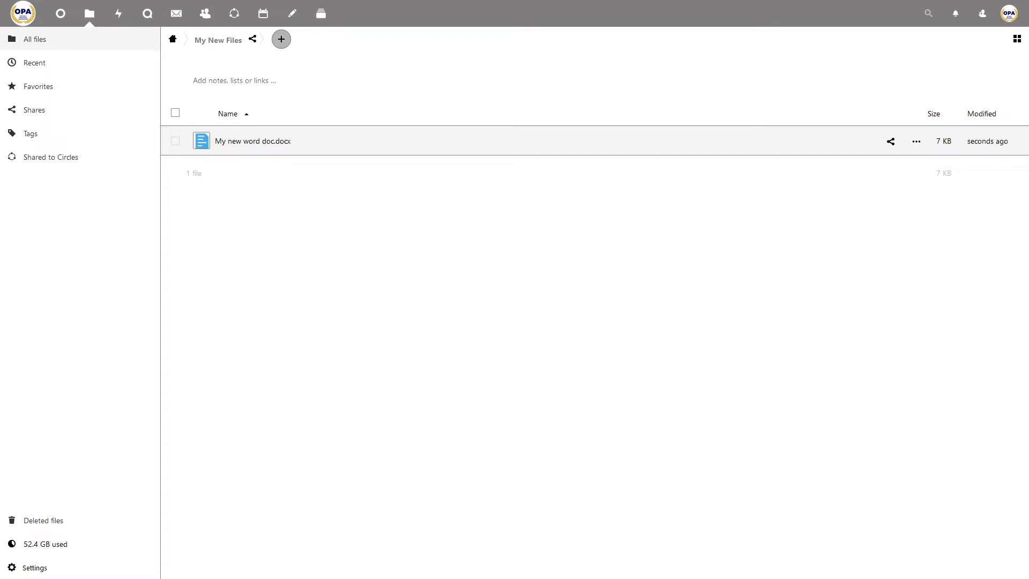
key("alt+Tab")
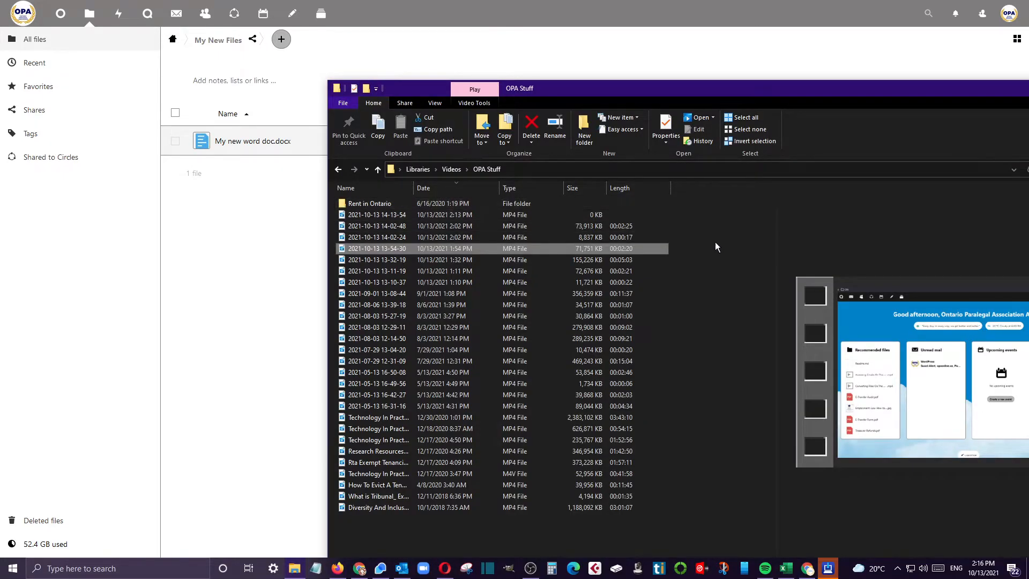
left_click(369, 382)
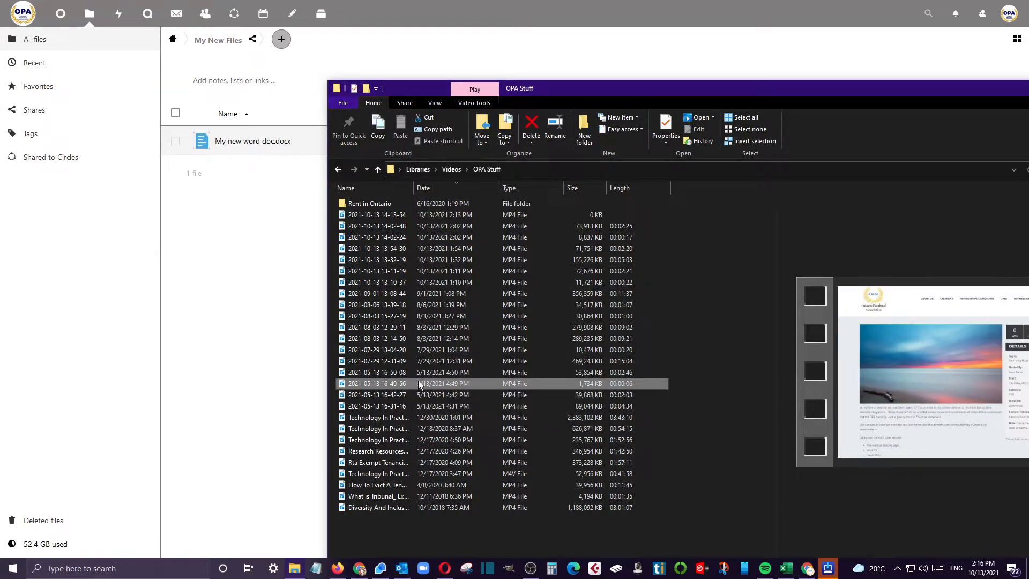
left_click_drag(393, 383, 220, 228)
left_click(496, 59)
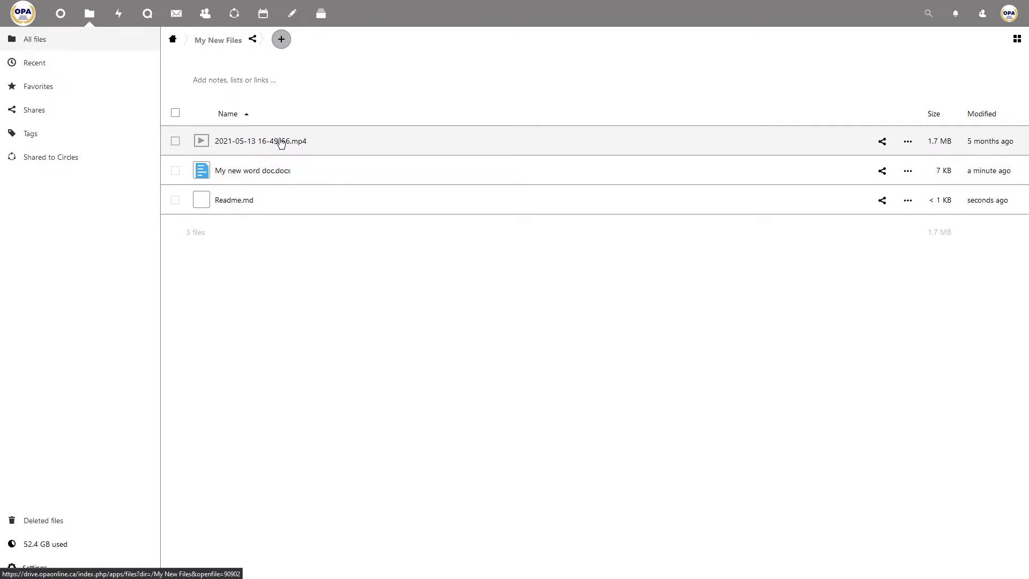
- Rename the uploaded video to "Video with an error", keeping its .mp4 extension
left_click(907, 142)
left_click(907, 143)
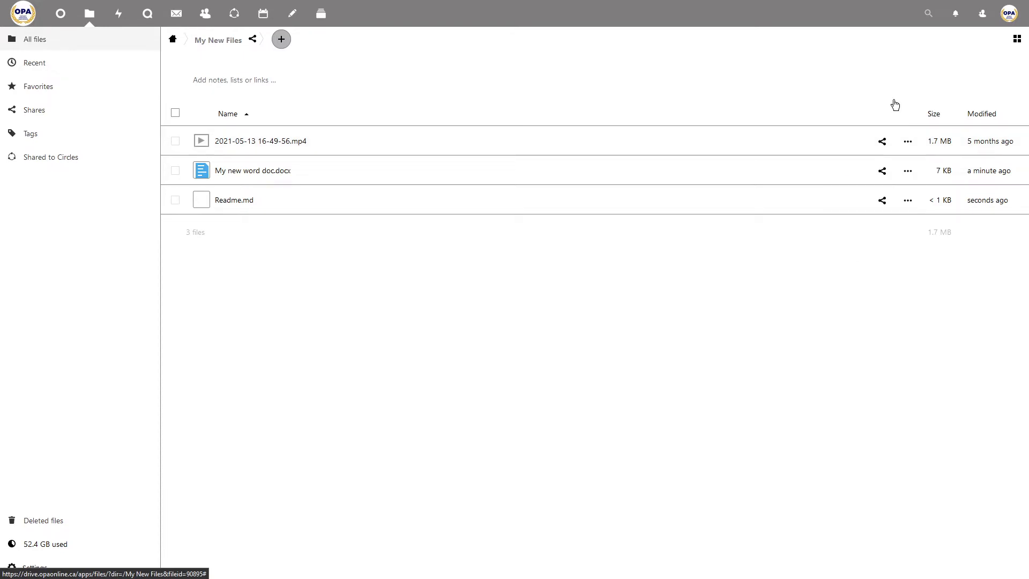
left_click(909, 142)
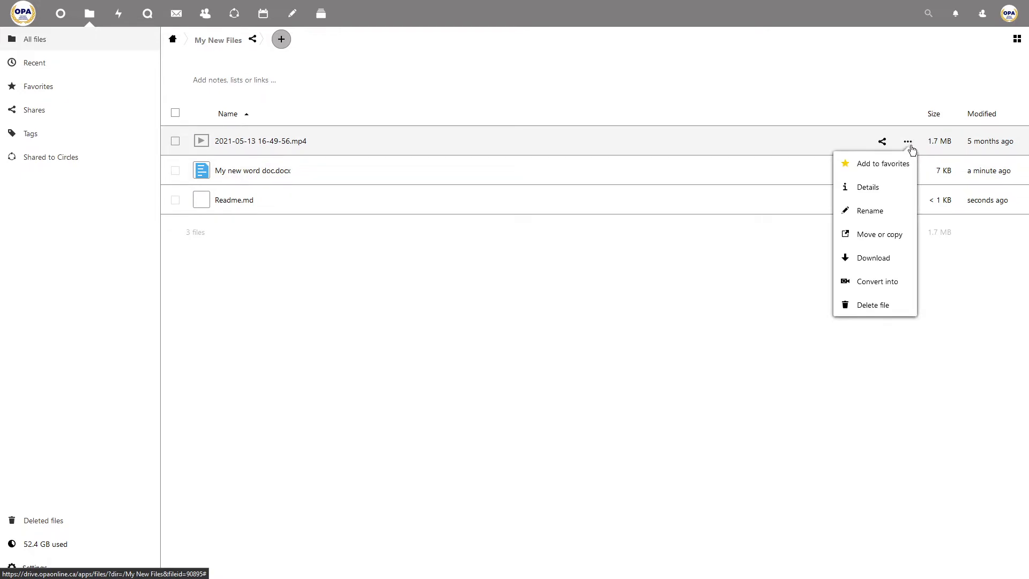
left_click(867, 210)
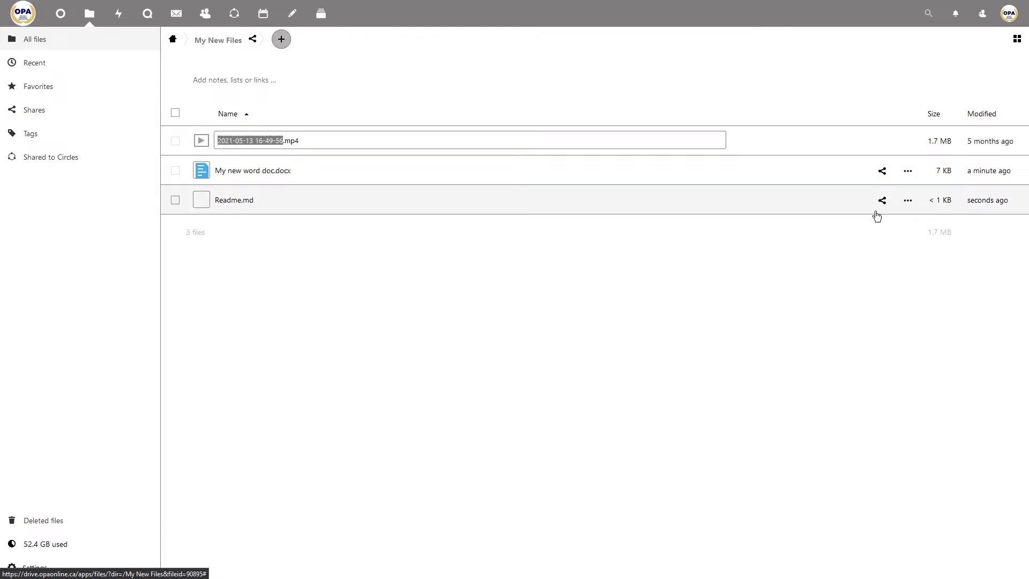
type("Video w")
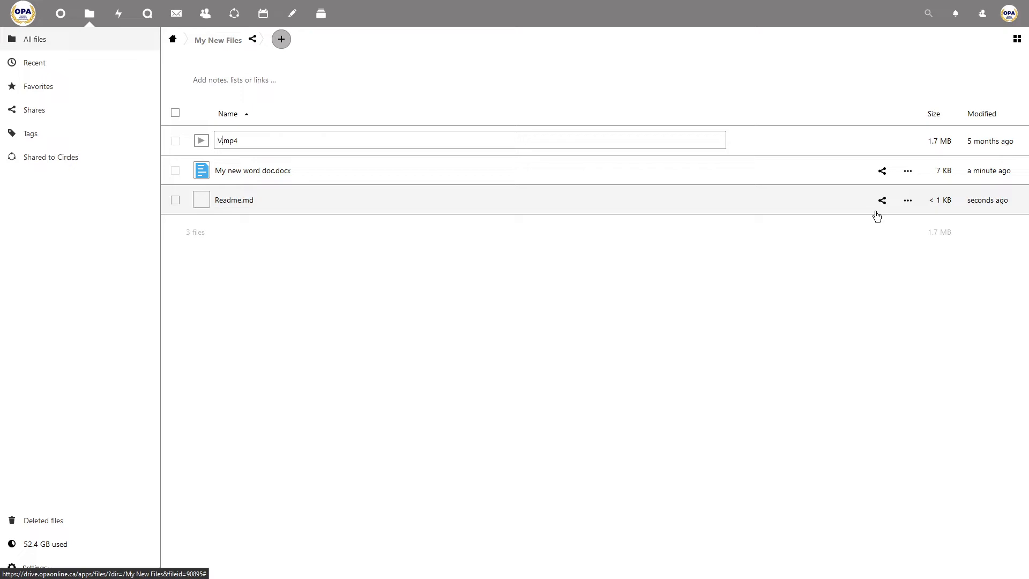
type("ith an error")
key("Return")
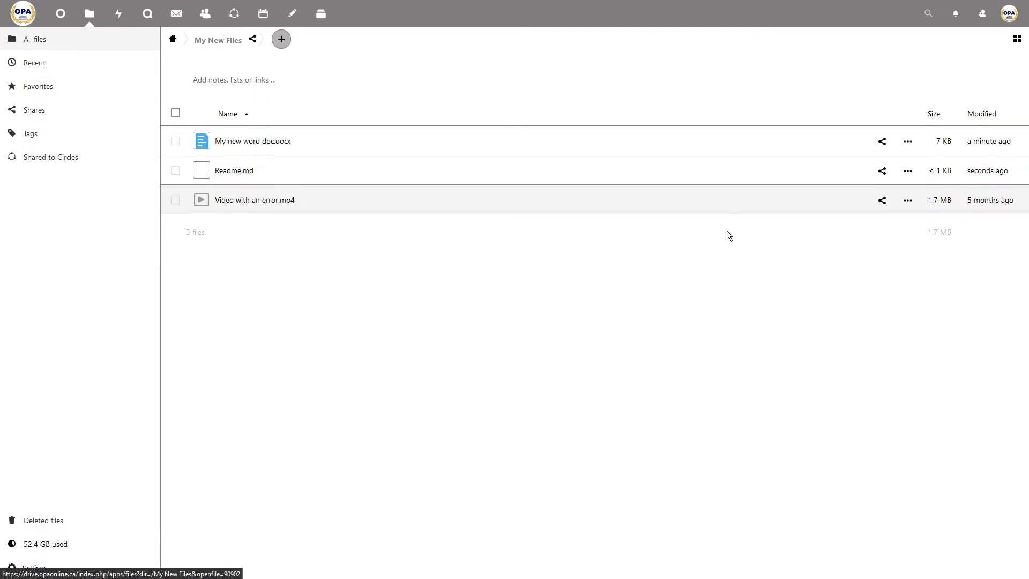
- View the sharing options and suggested recipients for Video with an error.mp4, and close them without sharing
left_click(882, 200)
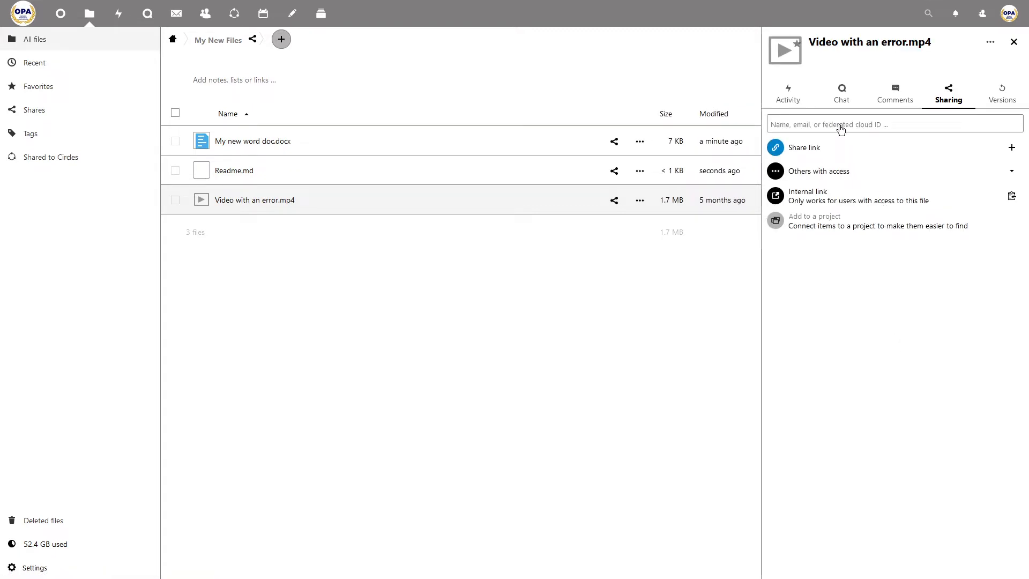
left_click(841, 126)
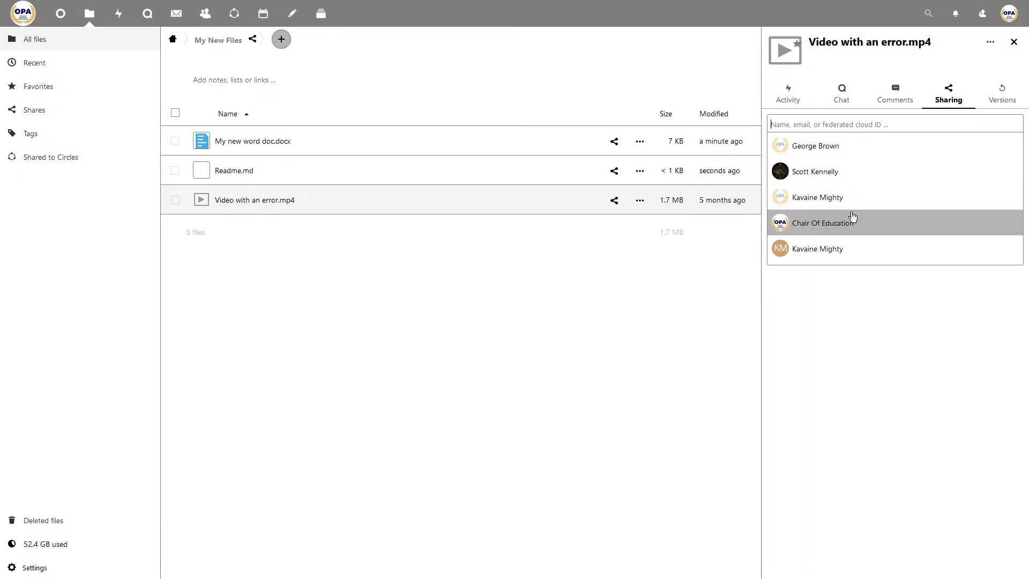
left_click(656, 254)
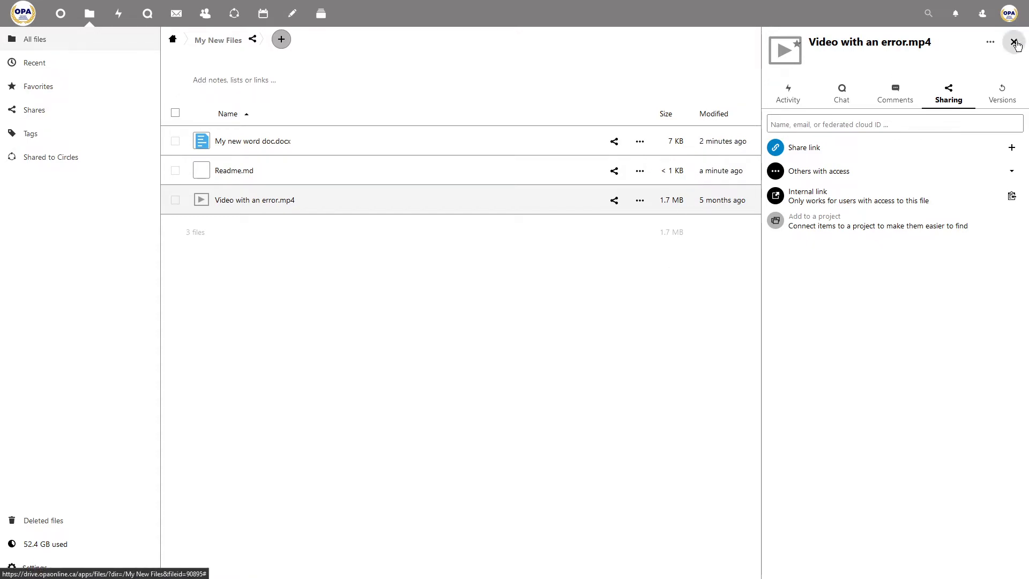
left_click(1021, 42)
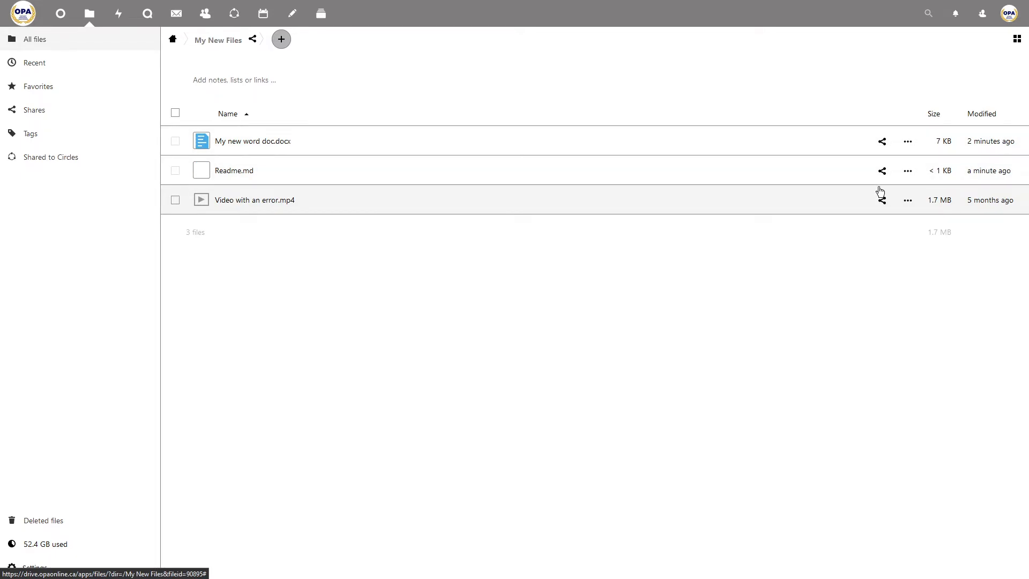
- Share My new word doc.docx with the first suggested contact
left_click(882, 142)
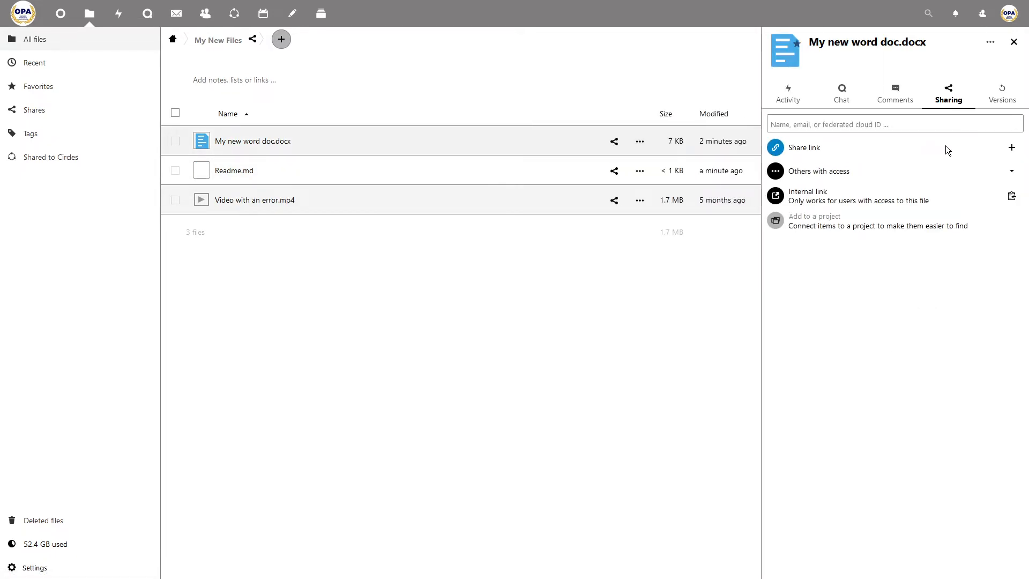
left_click(818, 124)
left_click(824, 153)
- Disallow resharing and editing for the contact who has access to My new word doc.docx
left_click(1012, 171)
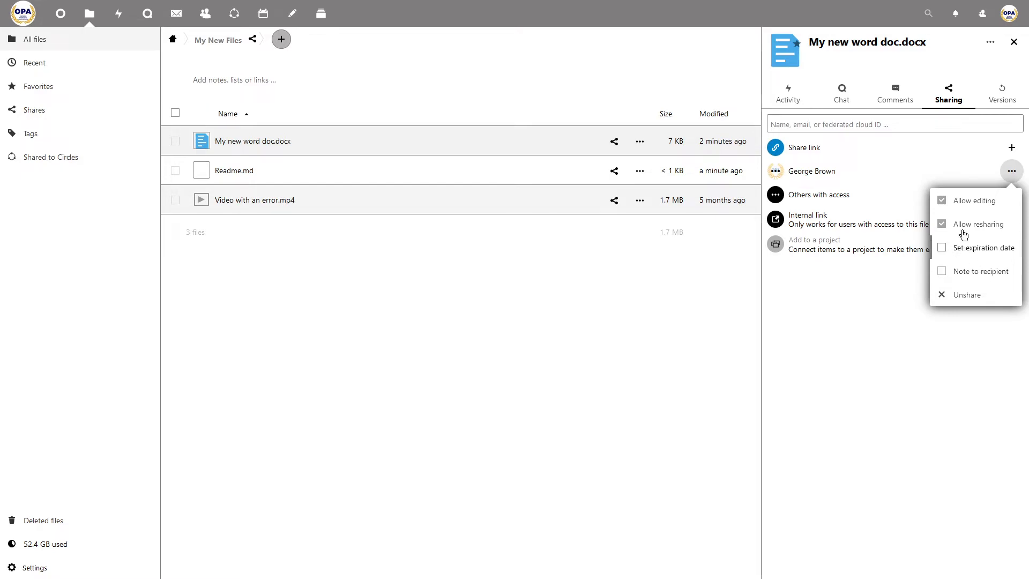
left_click(942, 231)
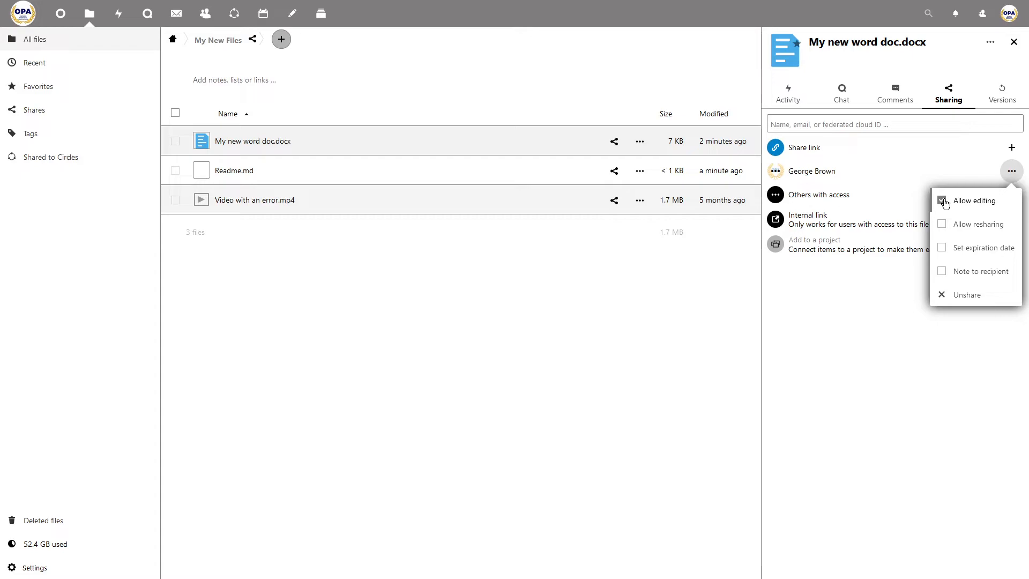
left_click(942, 201)
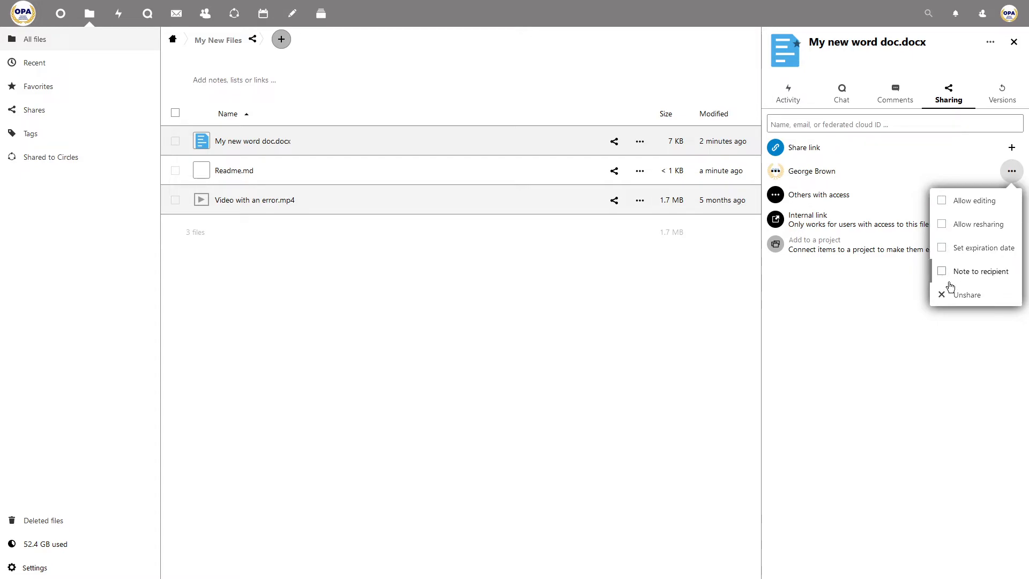
left_click(840, 303)
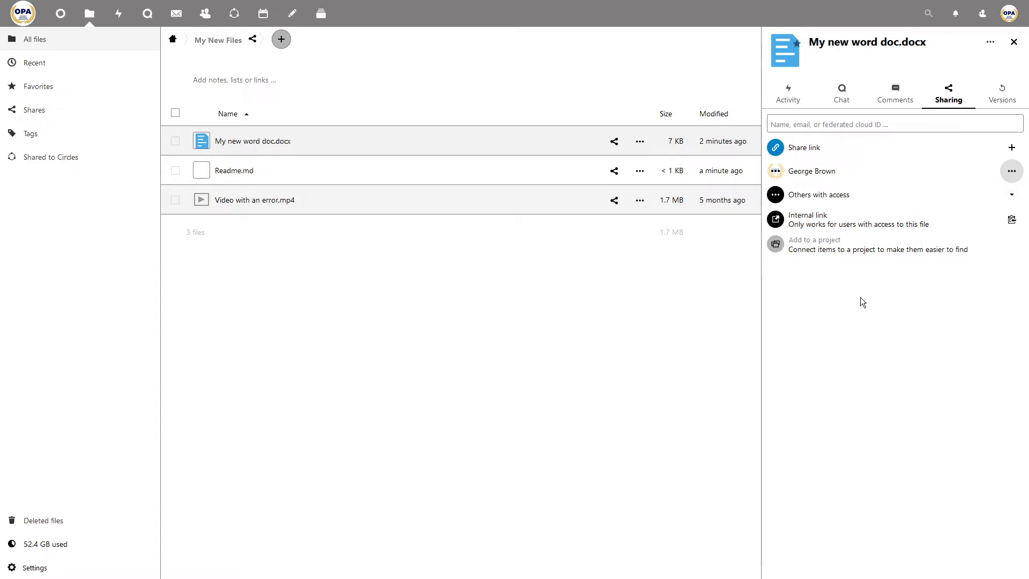
- Unshare My new word doc.docx from the contact
left_click(1012, 172)
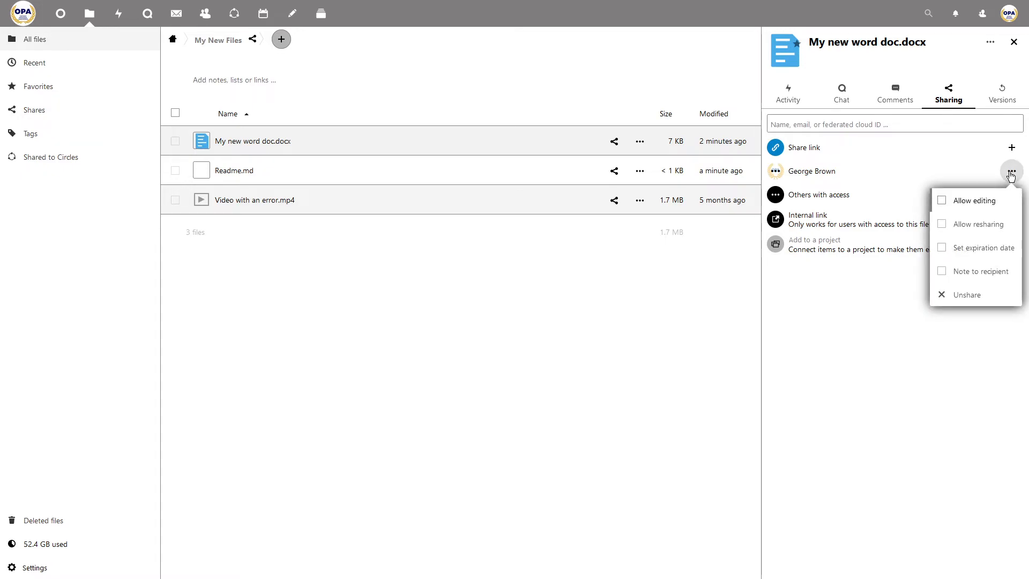
left_click(965, 296)
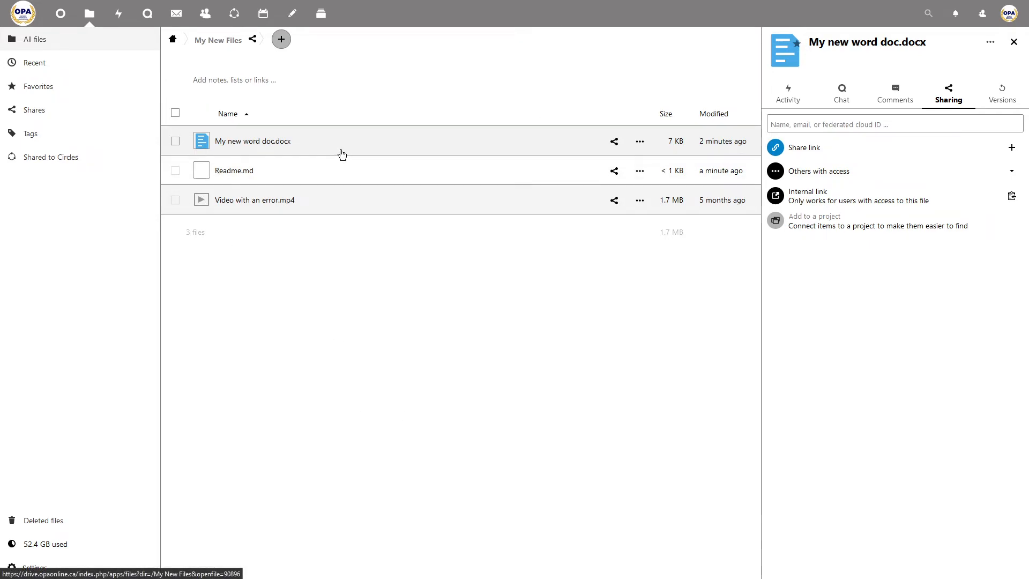
- Move the My New Files folder from the drive's home level into the personal Stuff folder listed between Policies and Talk
left_click(173, 39)
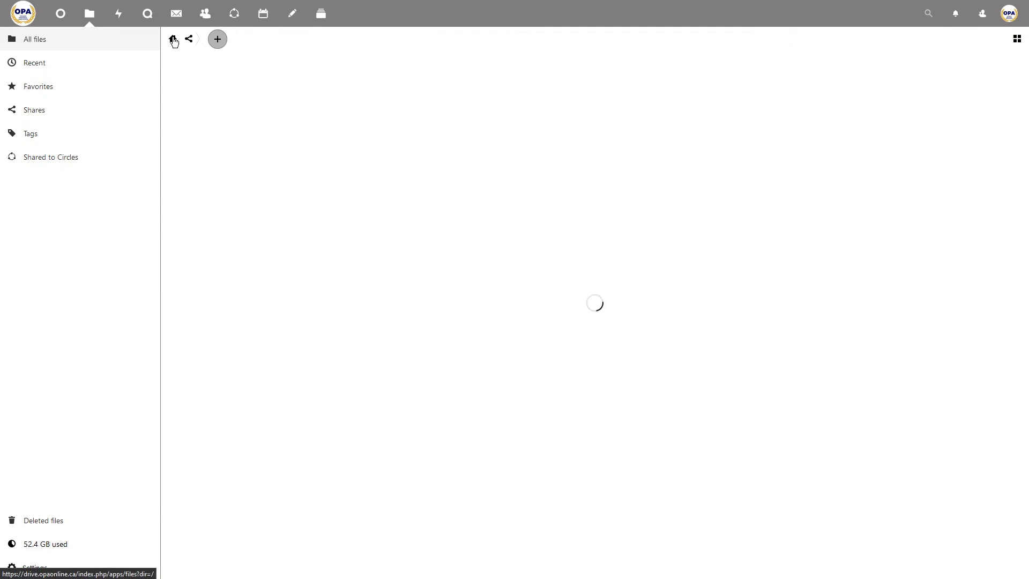
scroll(338, 418, "down", 5)
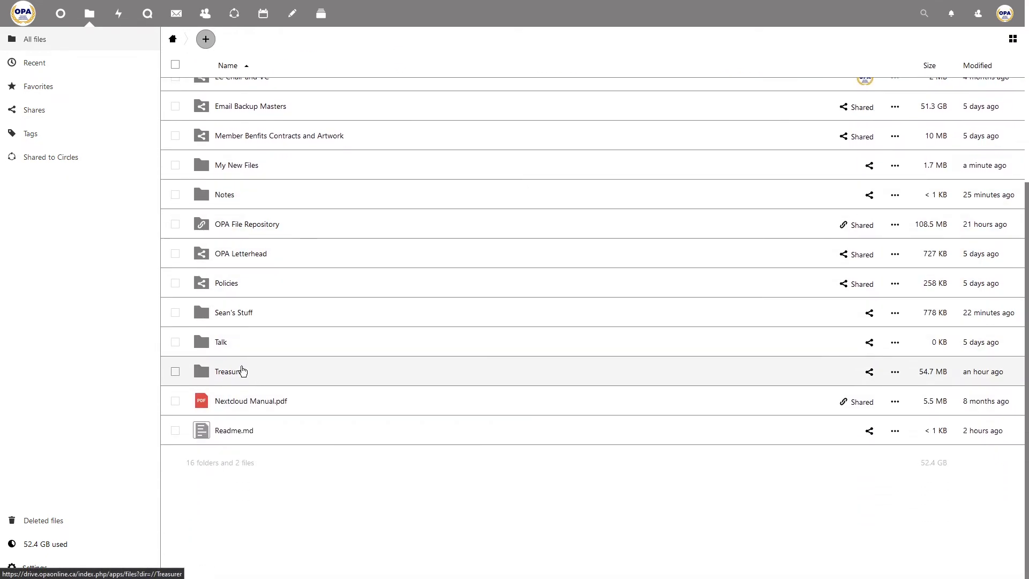
left_click(175, 165)
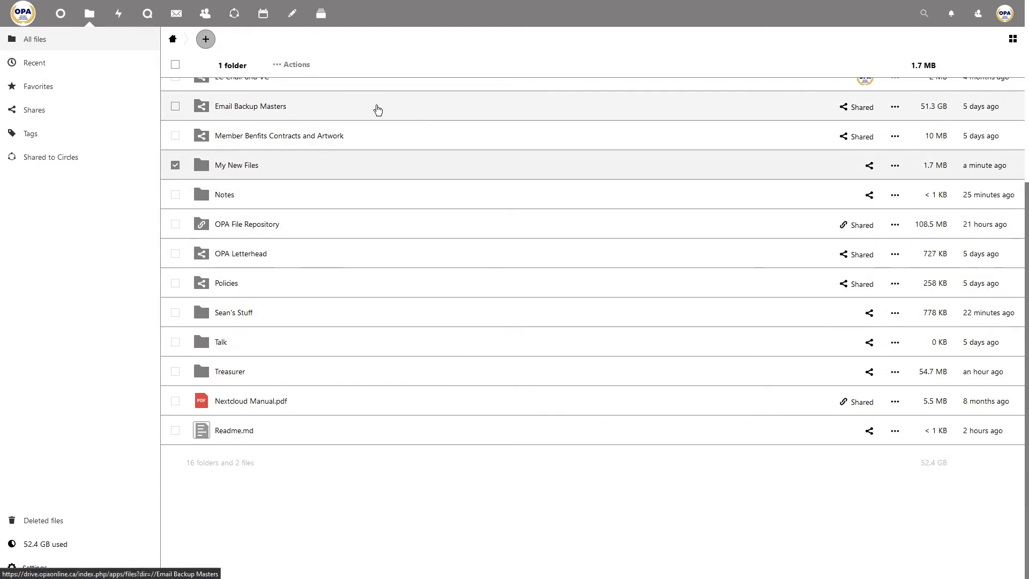
left_click(274, 64)
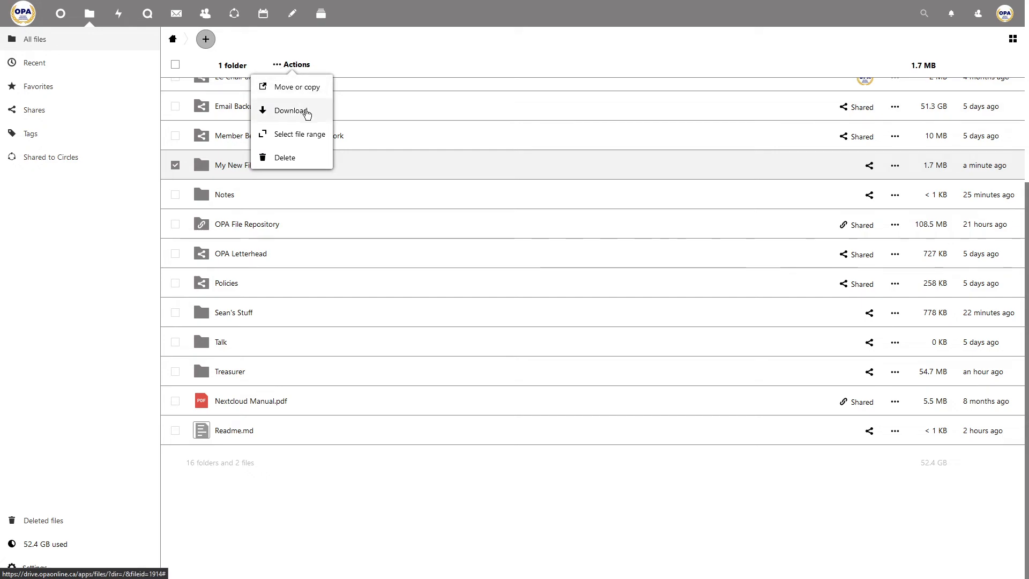
left_click(300, 88)
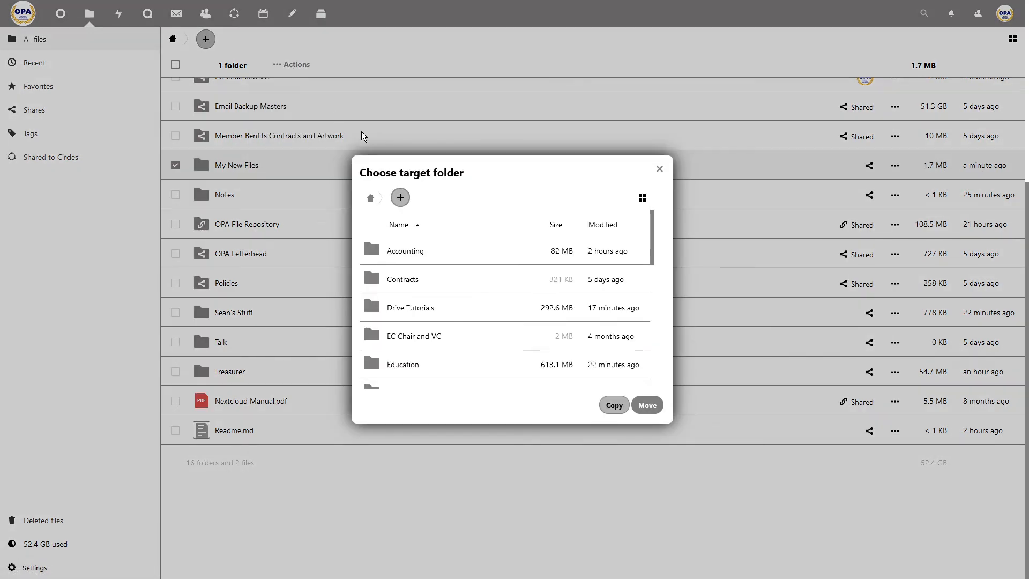
scroll(413, 289, "down", 6)
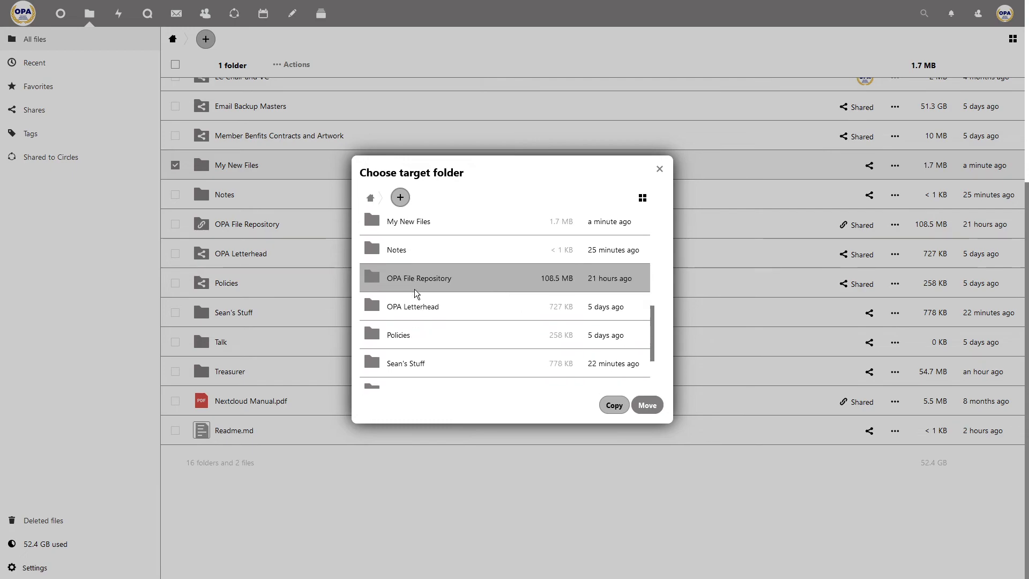
left_click(412, 292)
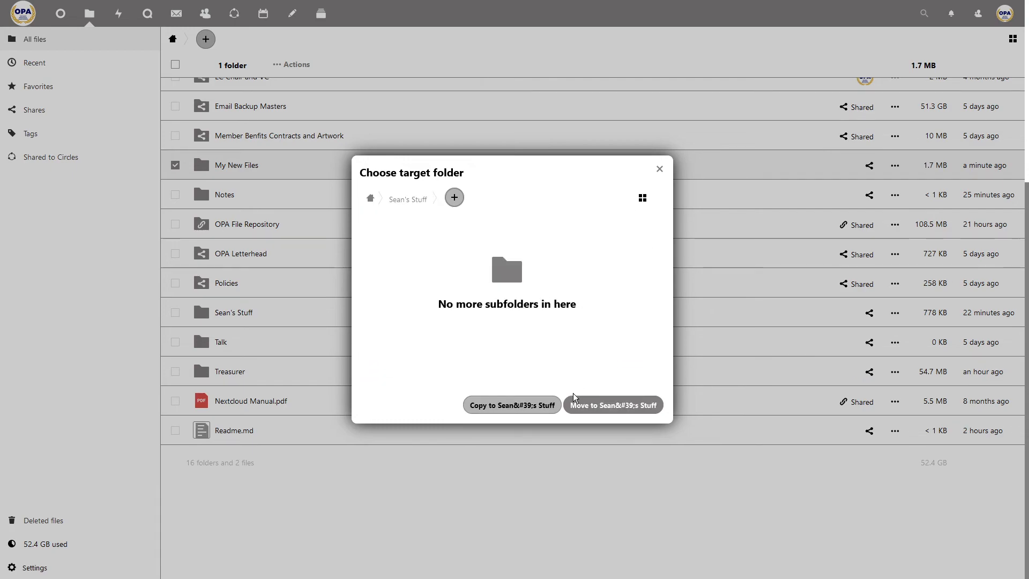
left_click(609, 406)
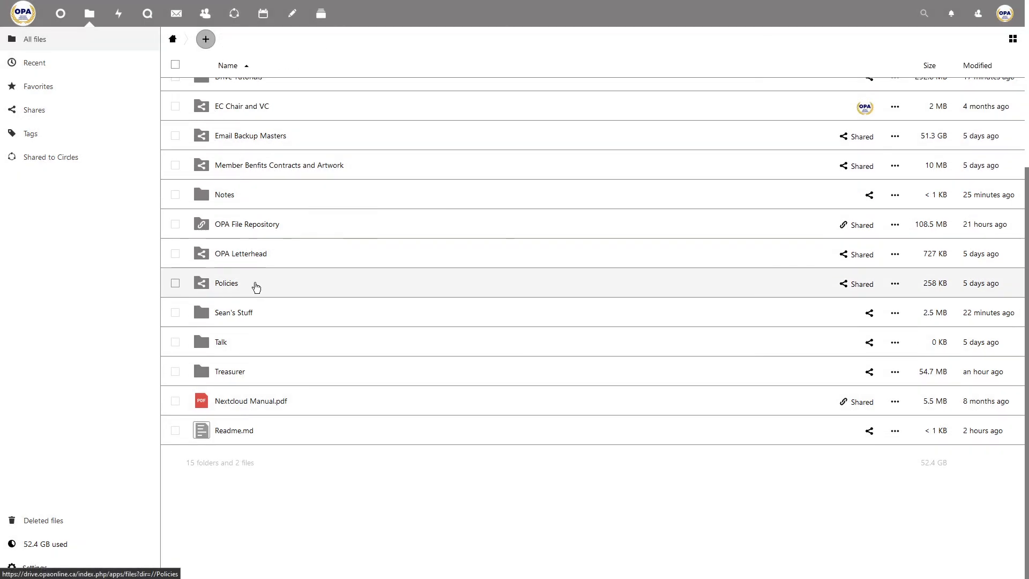
- Open the personal Stuff folder between Policies and Talk and display its sharing options
left_click(249, 318)
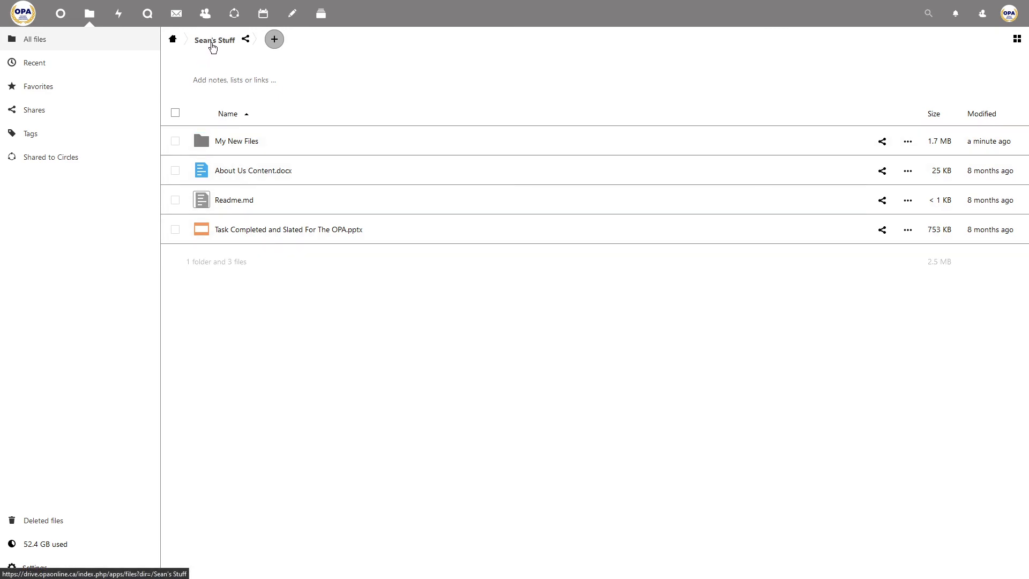
left_click(246, 41)
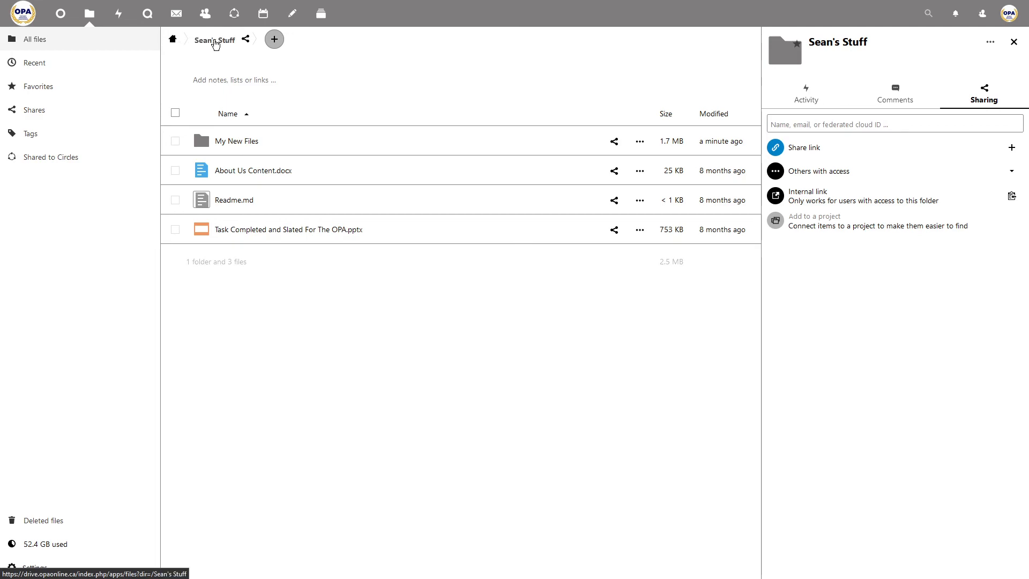
left_click(246, 41)
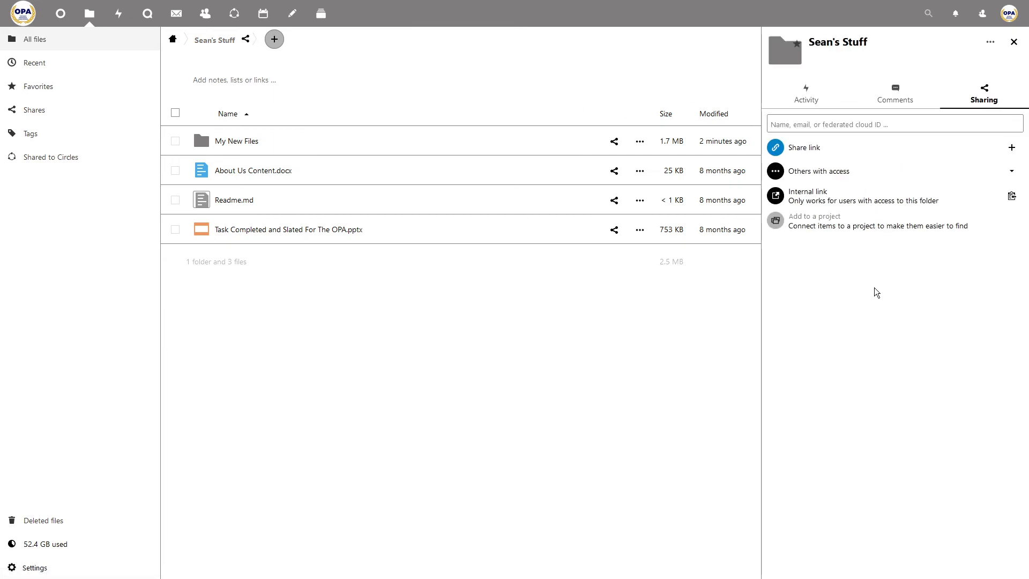
- Search the open folder's possible share recipients for "vice", and clear the search without sharing
left_click(832, 125)
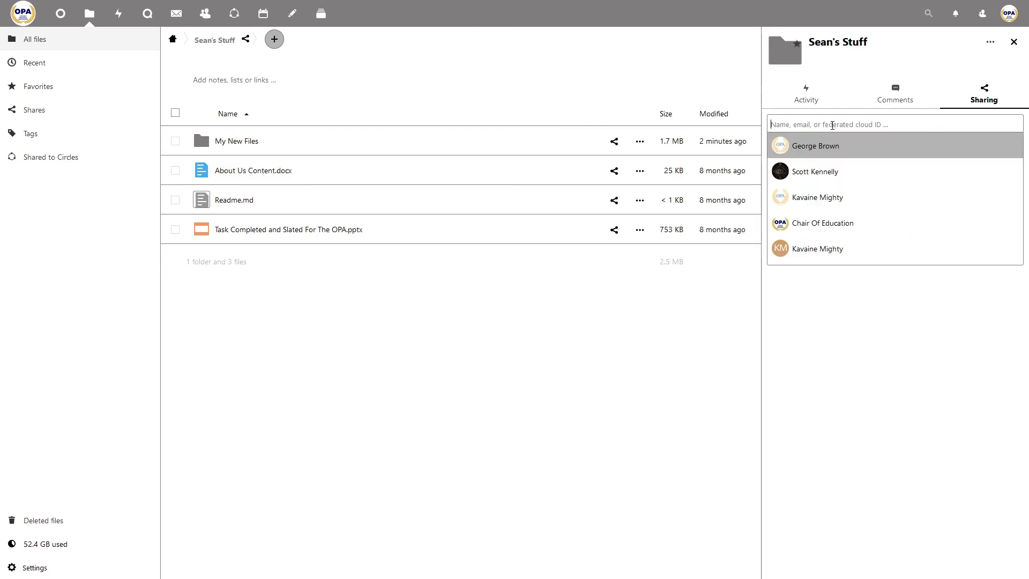
type("vice")
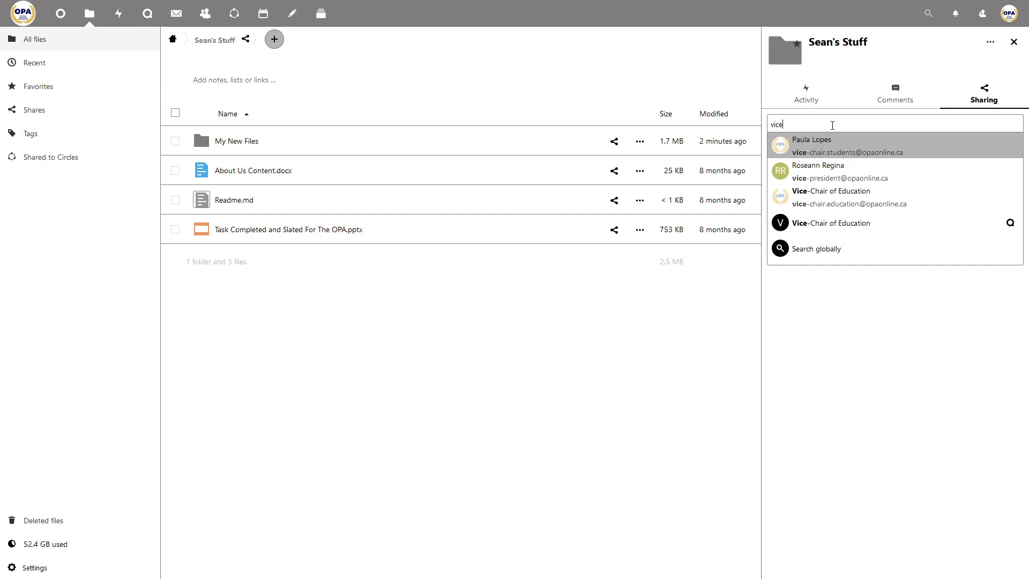
key("BackSpace")
key("BackSpace")
key("BackSpace")
key("BackSpace")
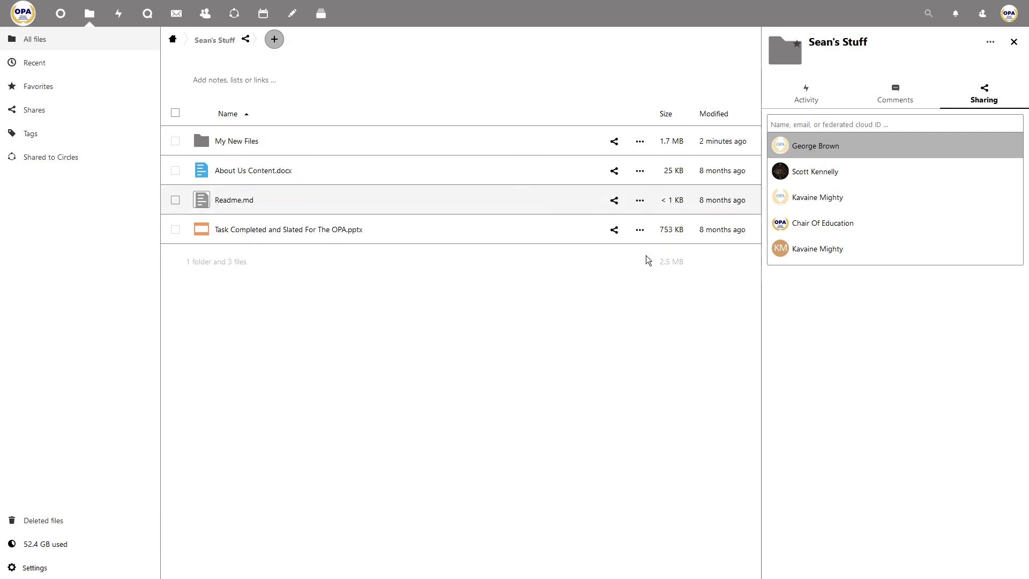
left_click(538, 393)
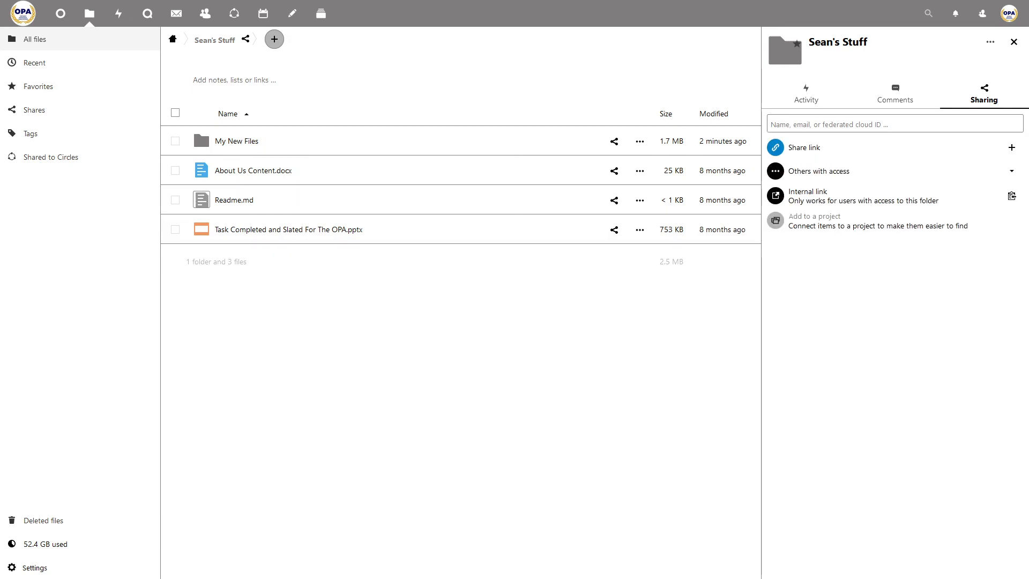